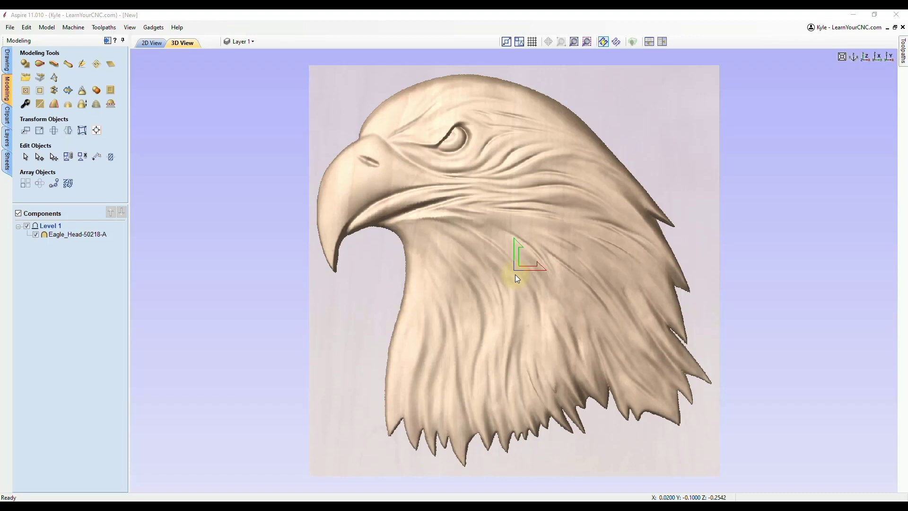
Orbit the relief to a low angle, then compare its isometric, top and side views
drag(489, 390, 691, 292)
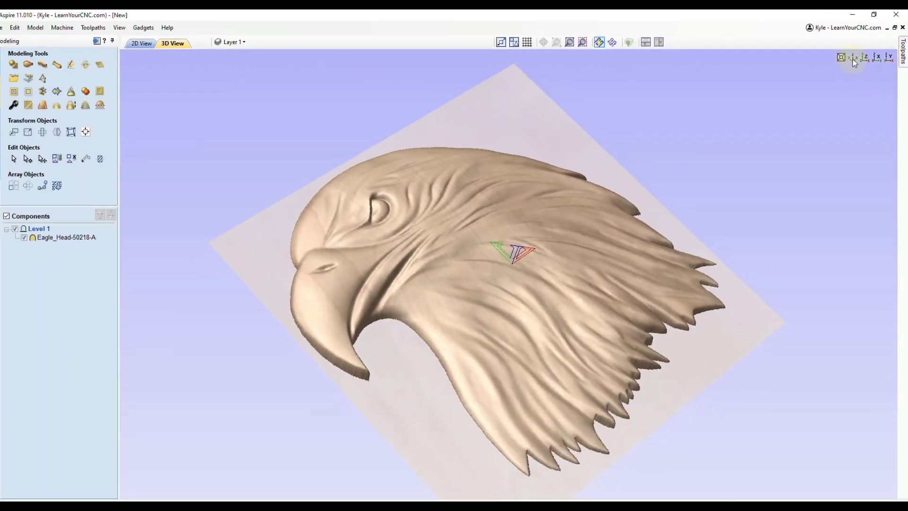
click(854, 59)
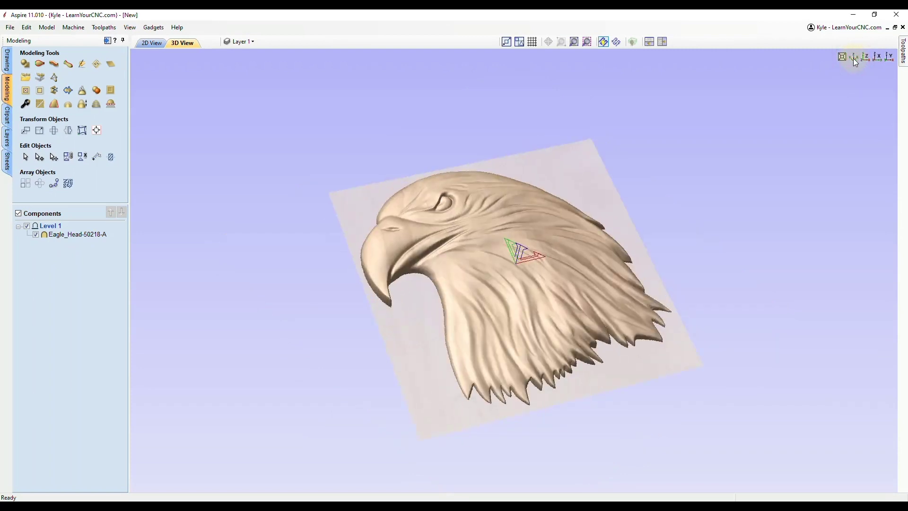
click(865, 57)
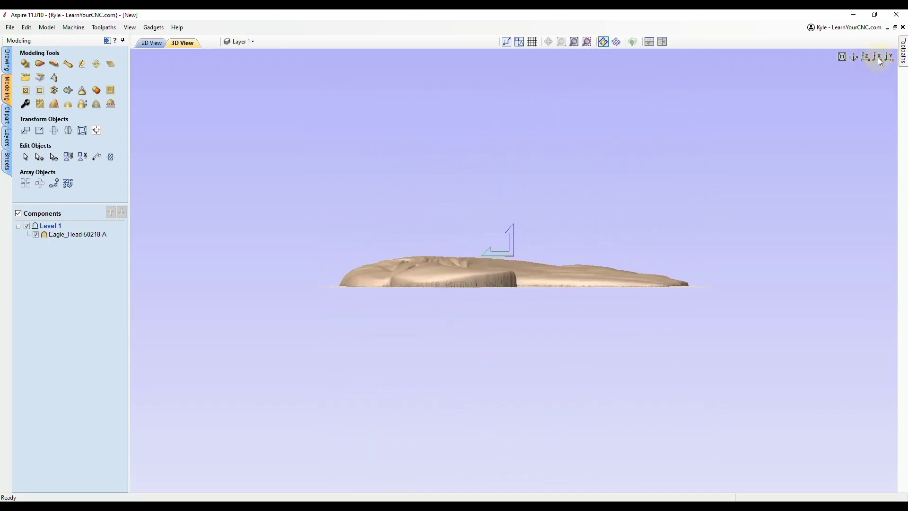
click(889, 60)
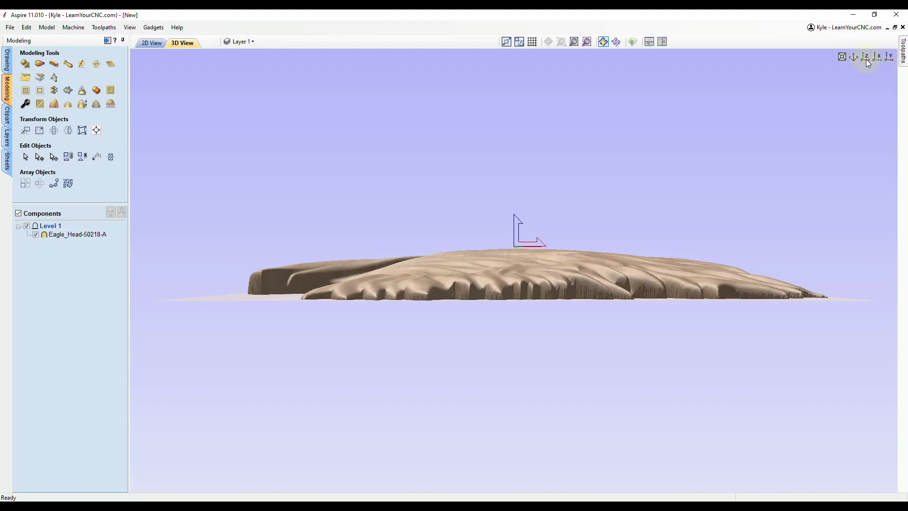
click(867, 58)
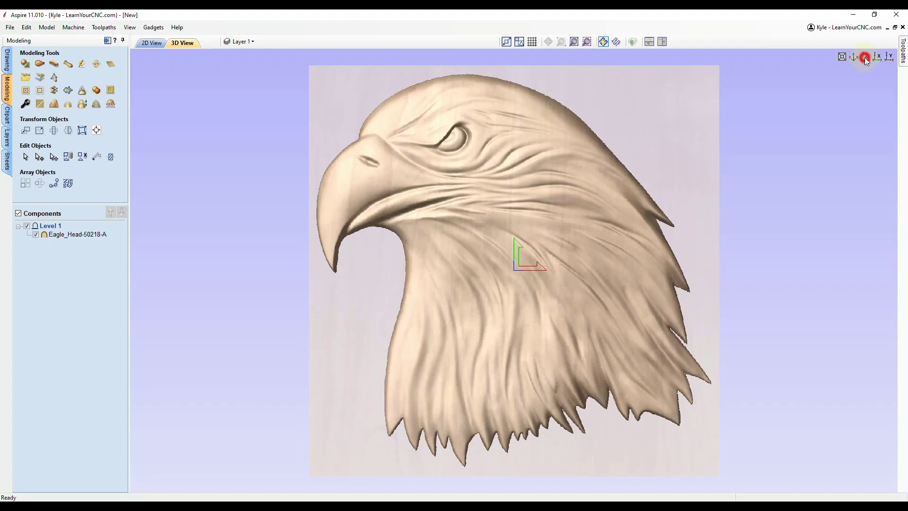
View the eagle relief from underneath, then from both sides along X and Y
click(866, 58)
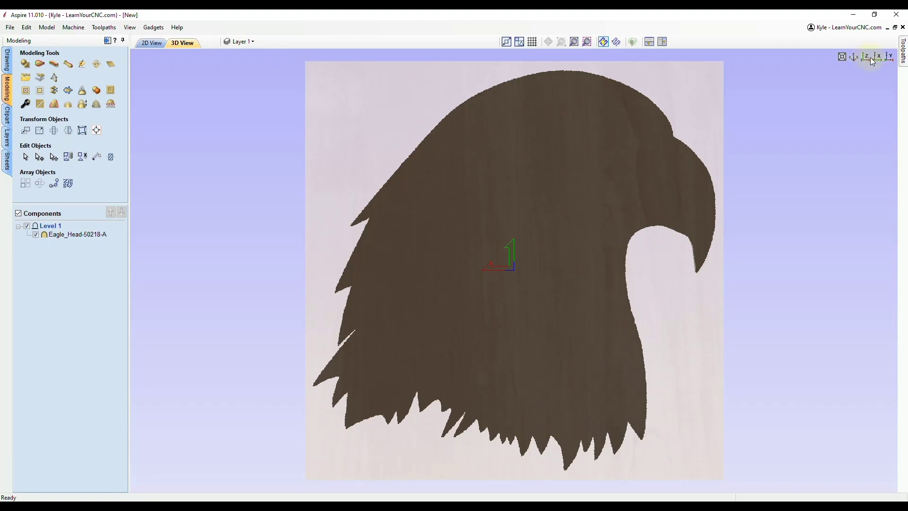
click(878, 58)
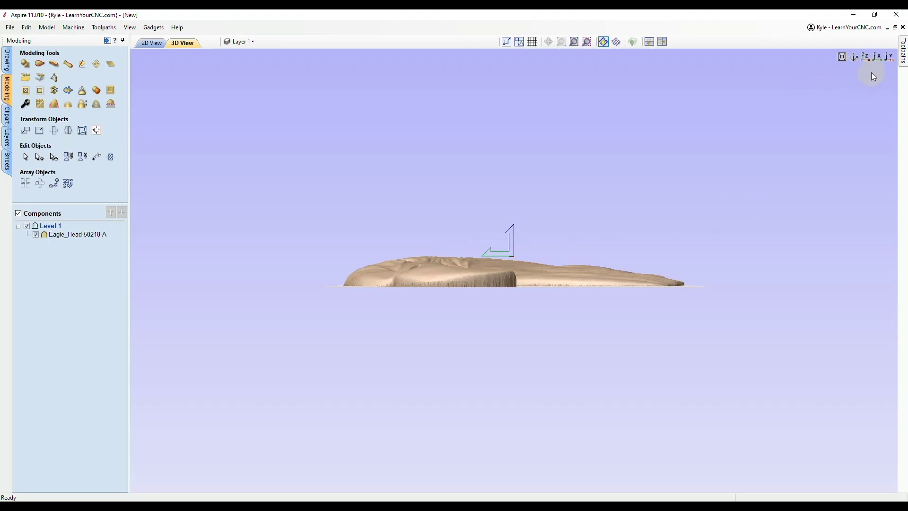
click(878, 57)
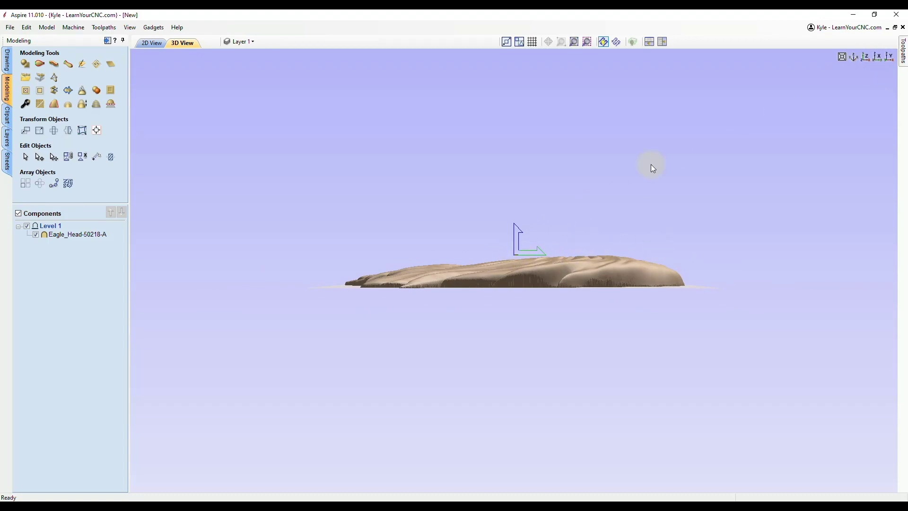
click(888, 58)
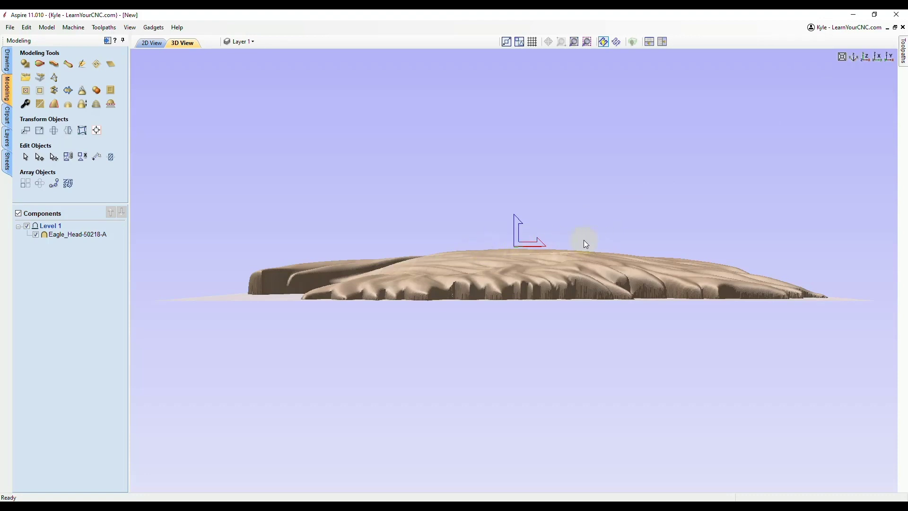
click(890, 59)
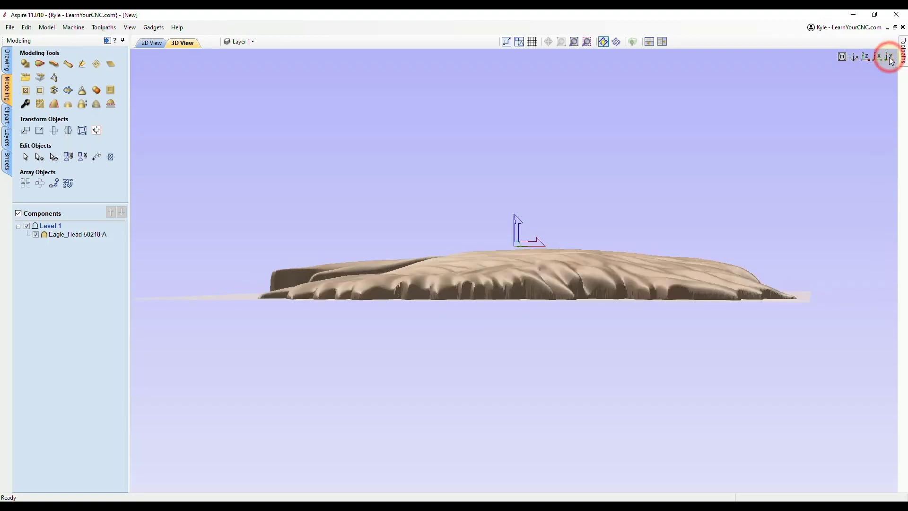
click(883, 57)
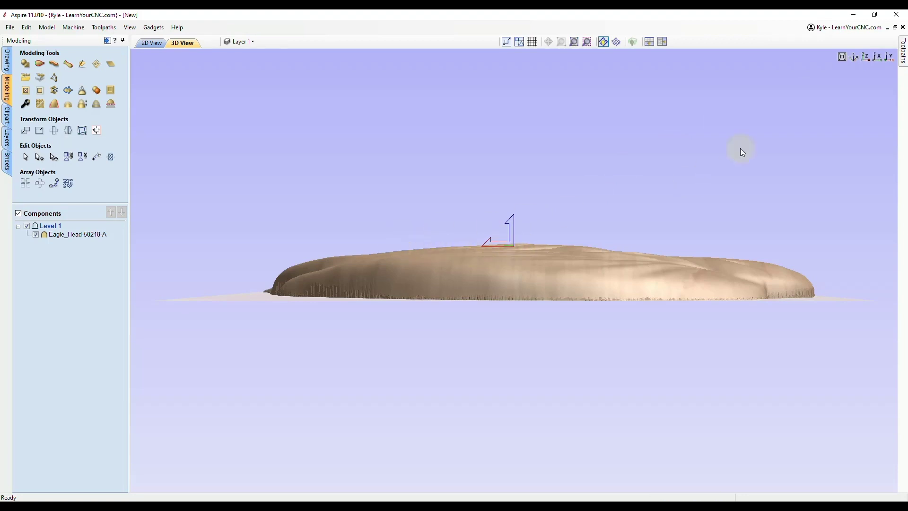
Return to the Iso view and untick Draw Origin and Draw Modeling Plane in the View menu
click(850, 58)
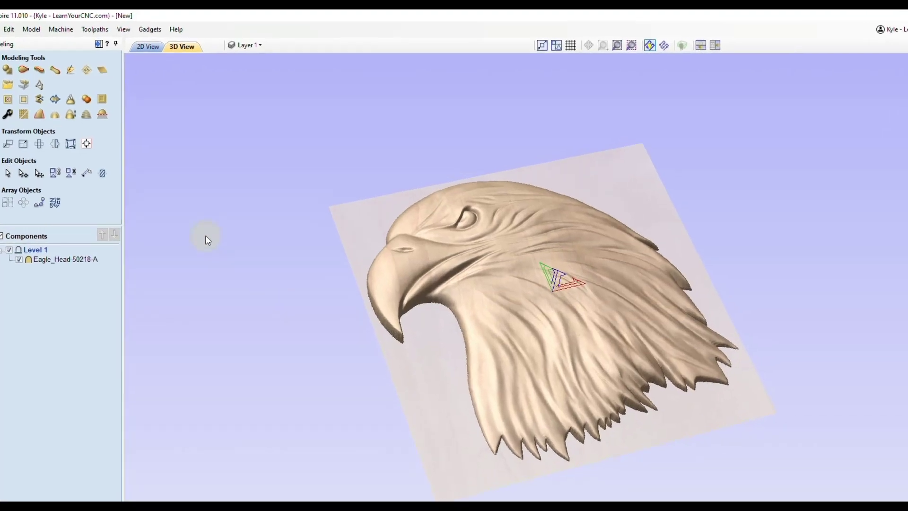
click(96, 39)
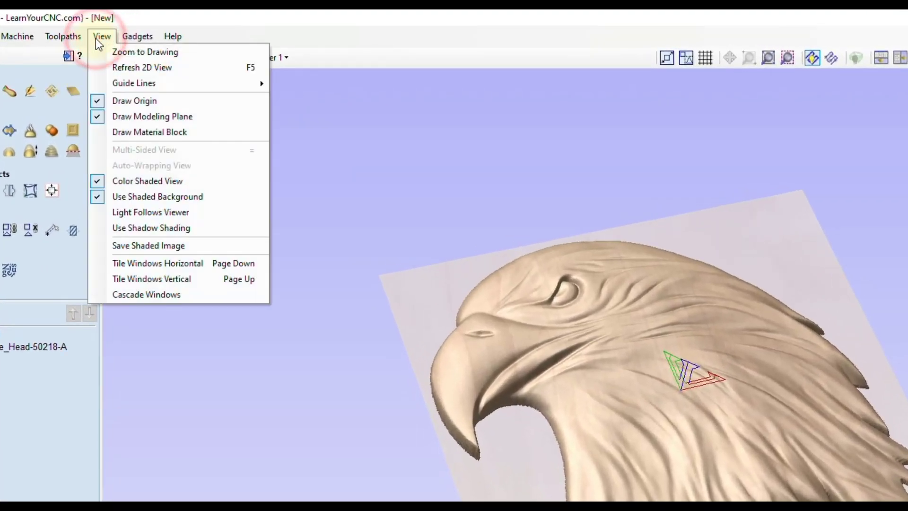
click(122, 99)
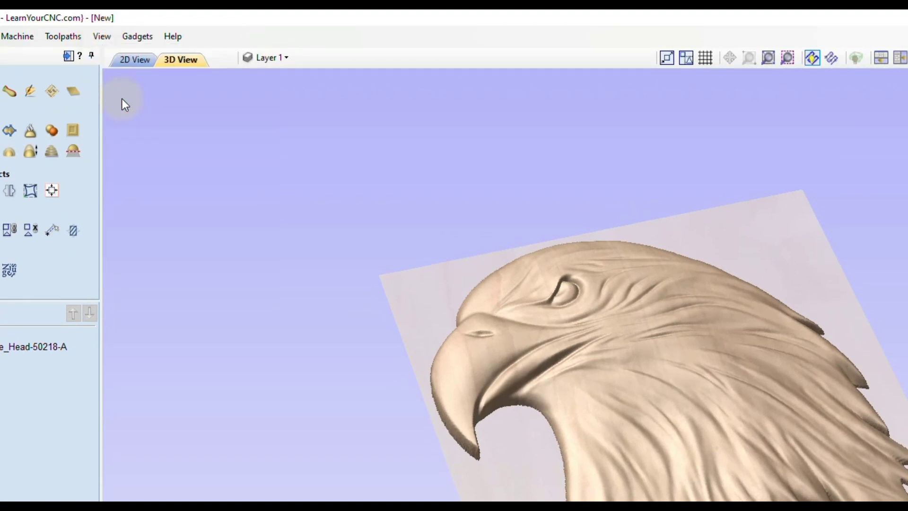
click(105, 39)
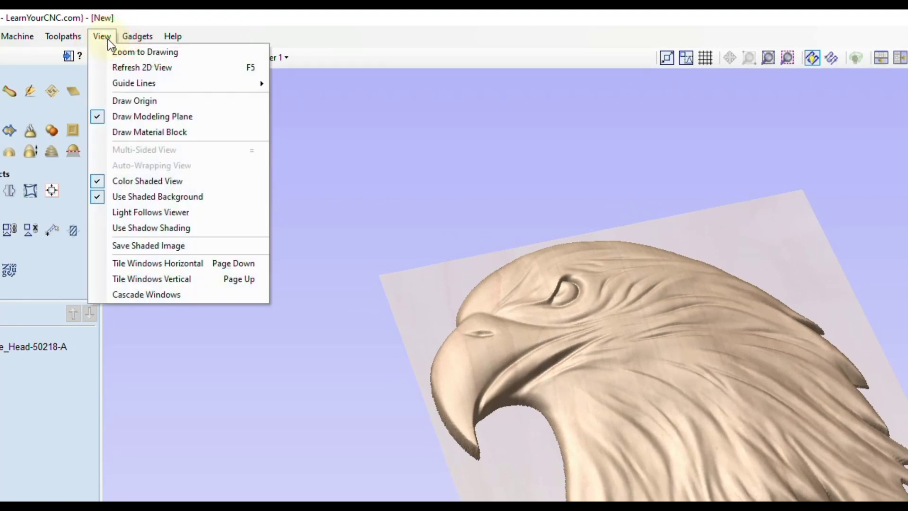
click(158, 117)
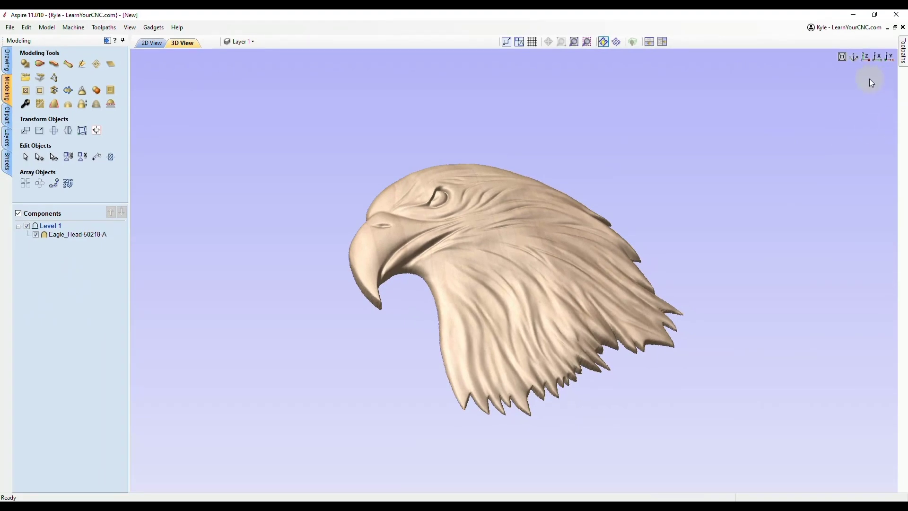
Reset to Iso view, zoom in on the eagle and pan it to the centre
click(843, 58)
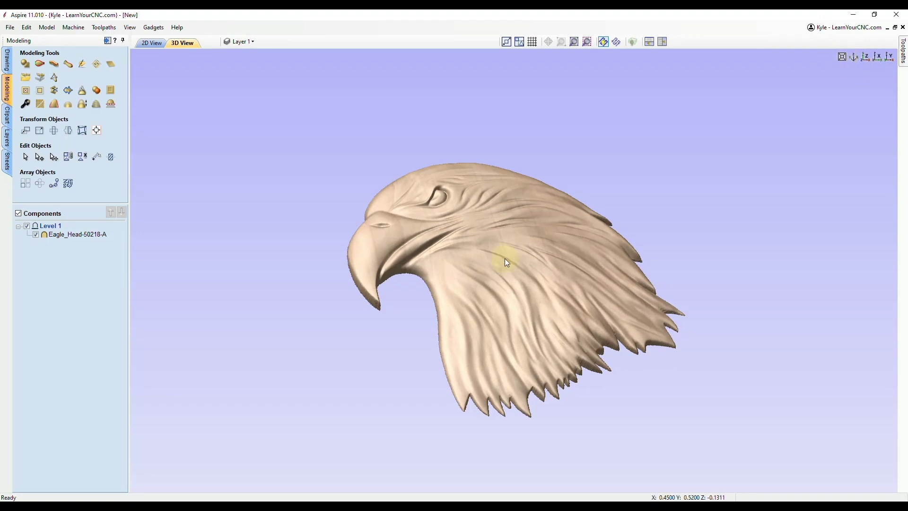
scroll(488, 337, up, 4)
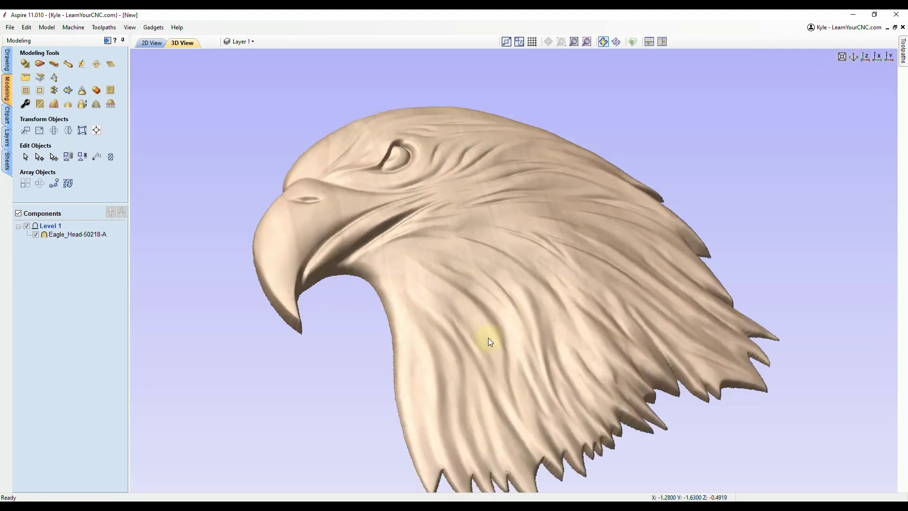
middle_drag(528, 295, 510, 307)
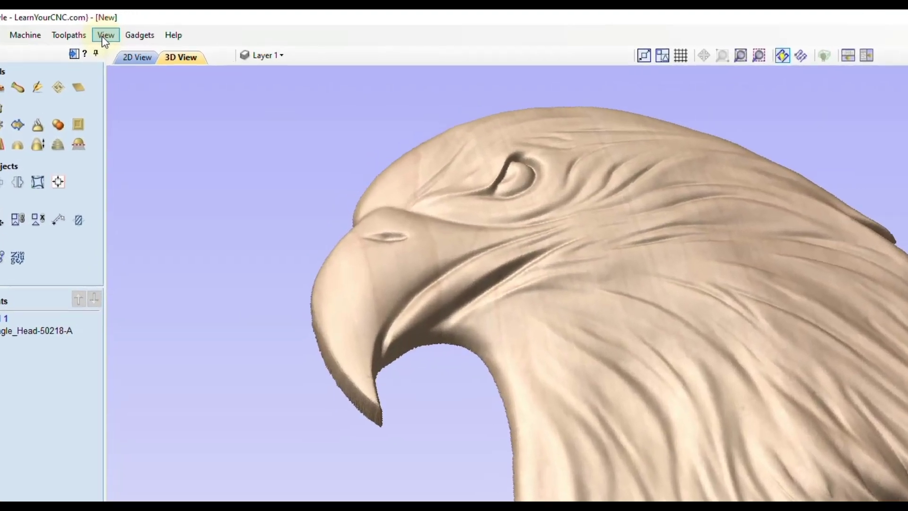
Save the shaded isometric view as Eagle_iso.png in Downloads
click(126, 30)
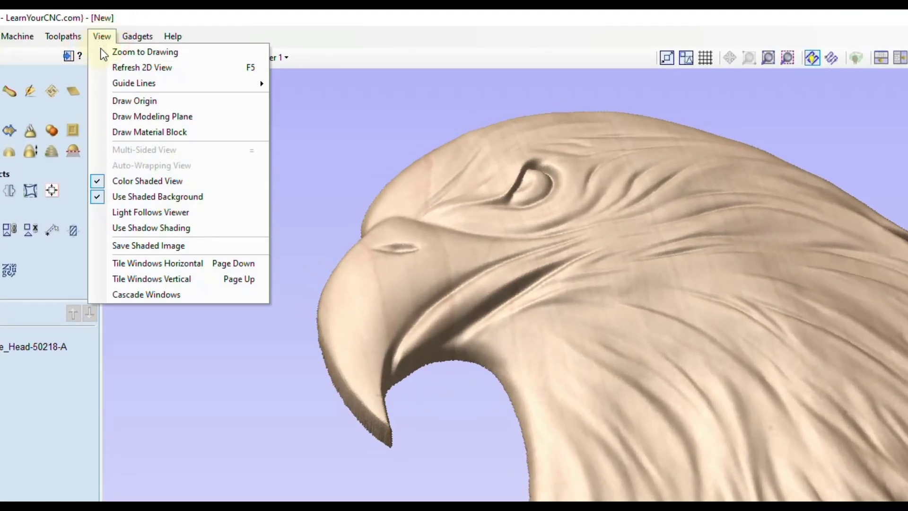
click(178, 247)
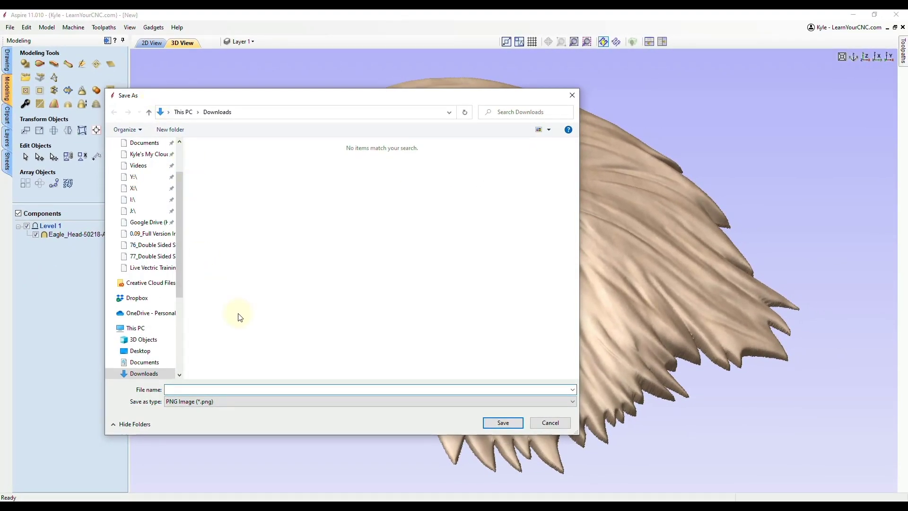
text(Eagle)
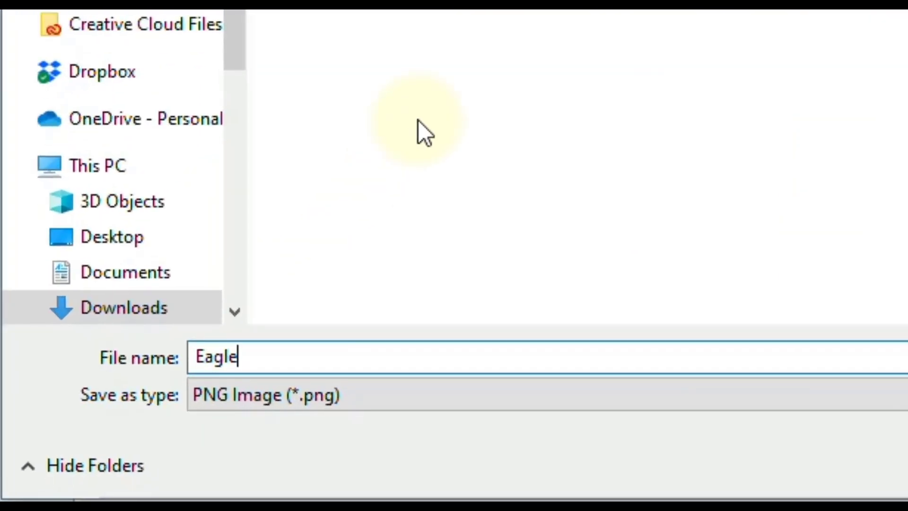
text(_iso)
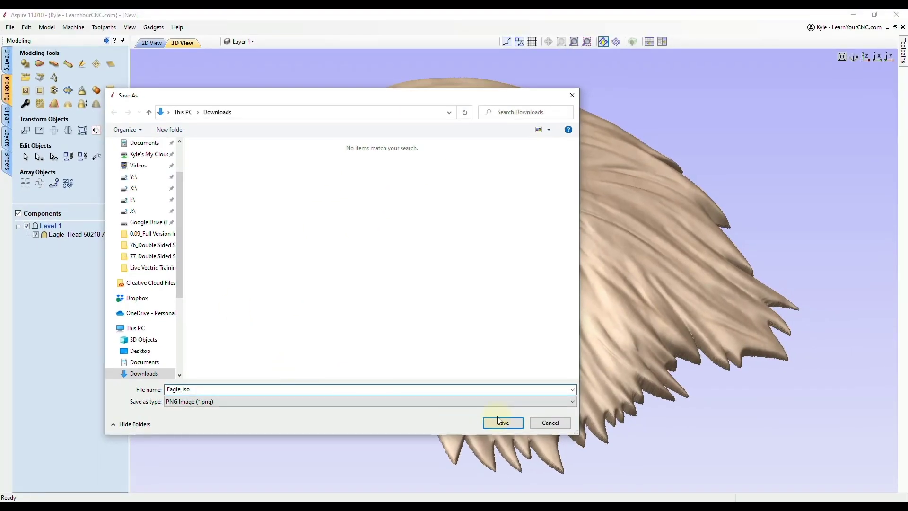
click(503, 423)
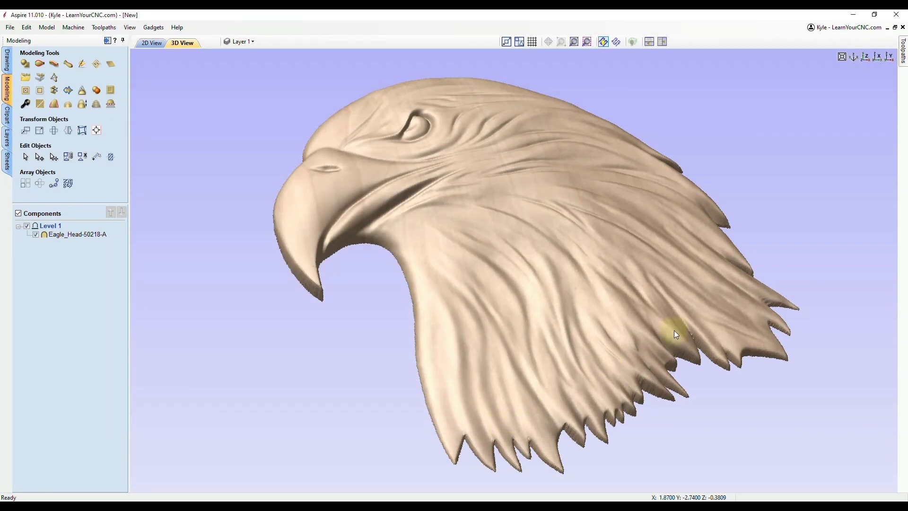
Switch to the top view and start a Save Shaded Image named Eagle_top
click(866, 57)
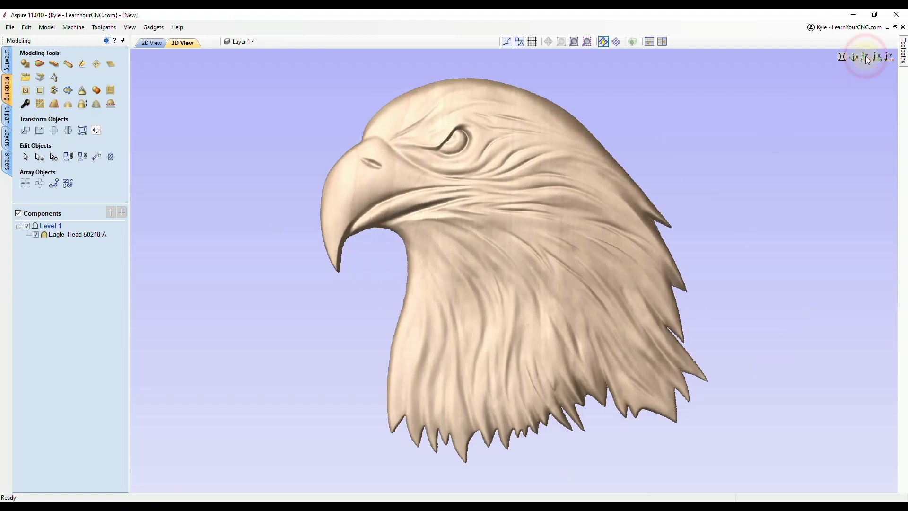
click(128, 28)
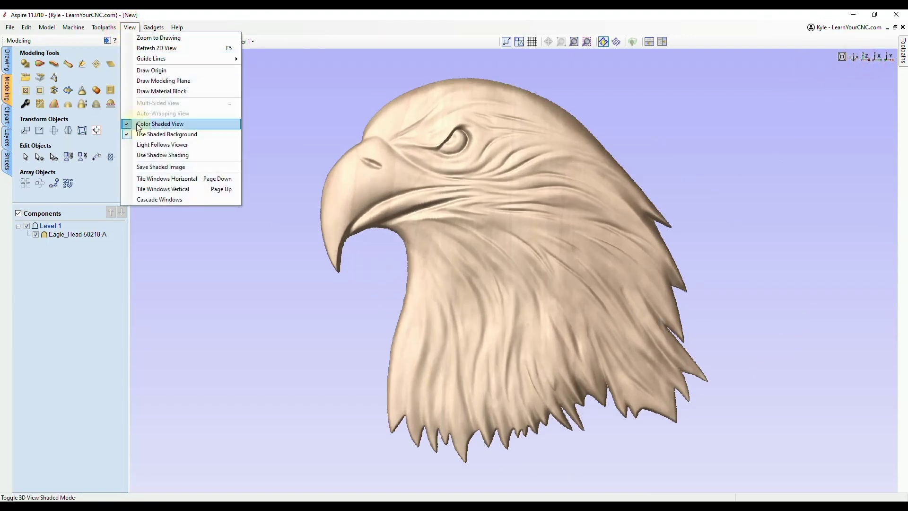
click(156, 167)
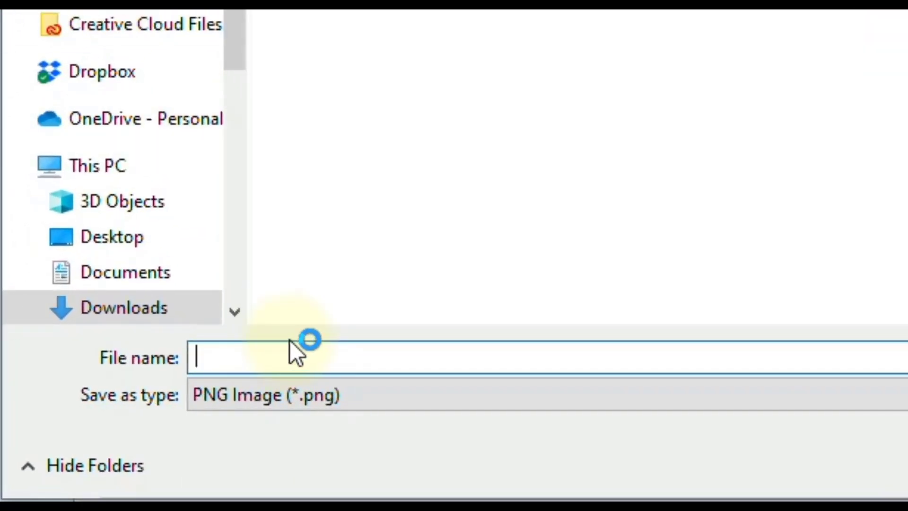
text(Eagle)
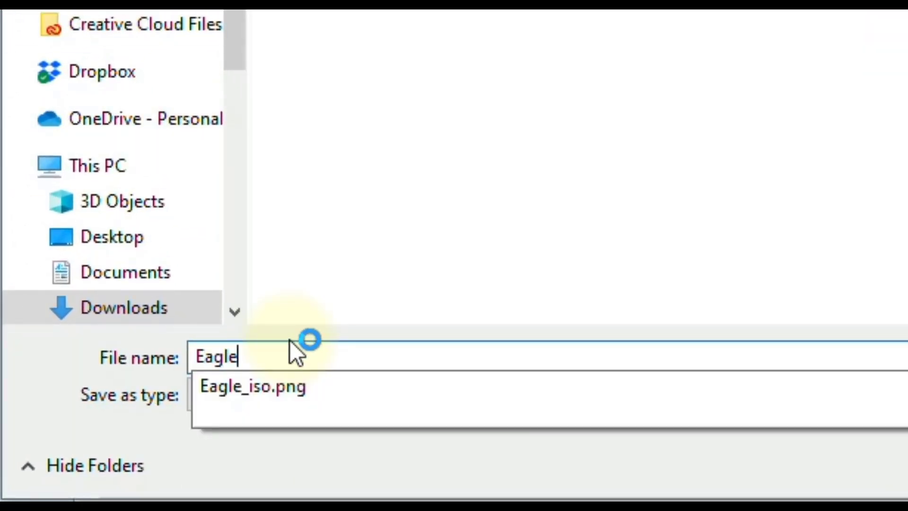
text(_top)
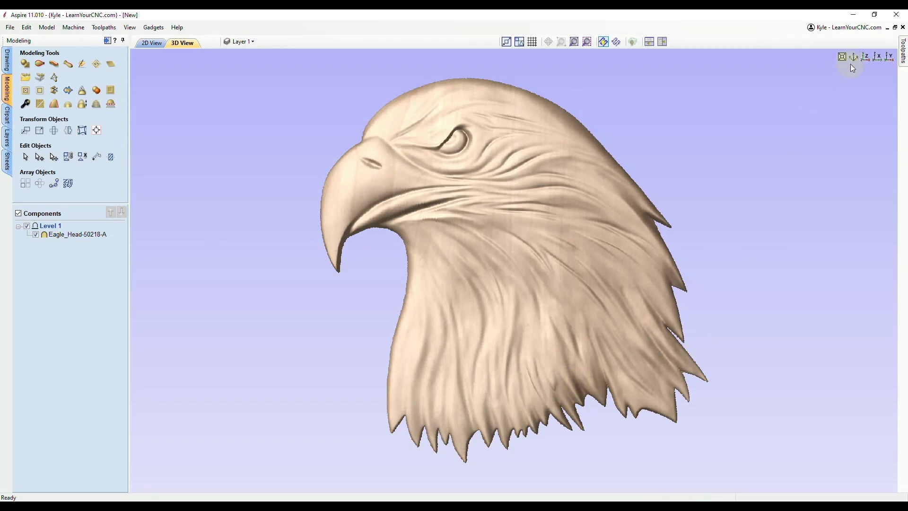
Switch to the bottom view and save the shaded image as Eagle_bottom.png
click(866, 57)
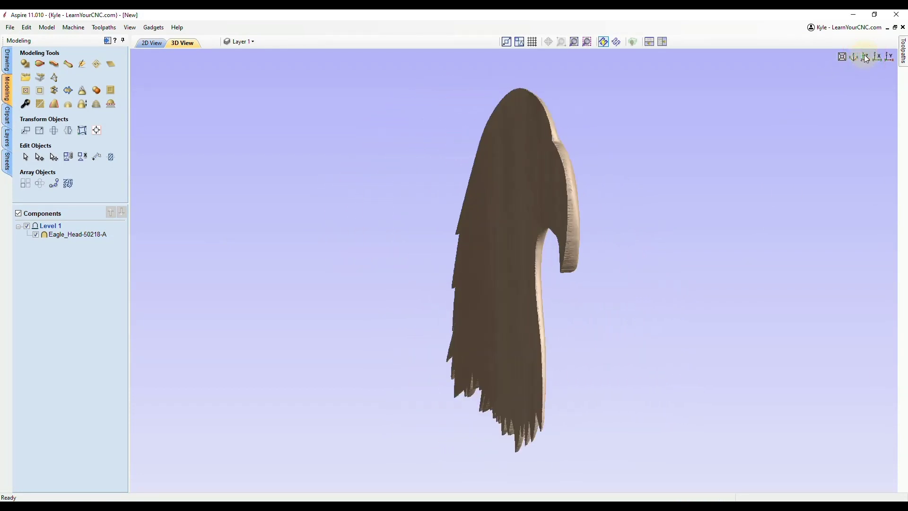
click(130, 27)
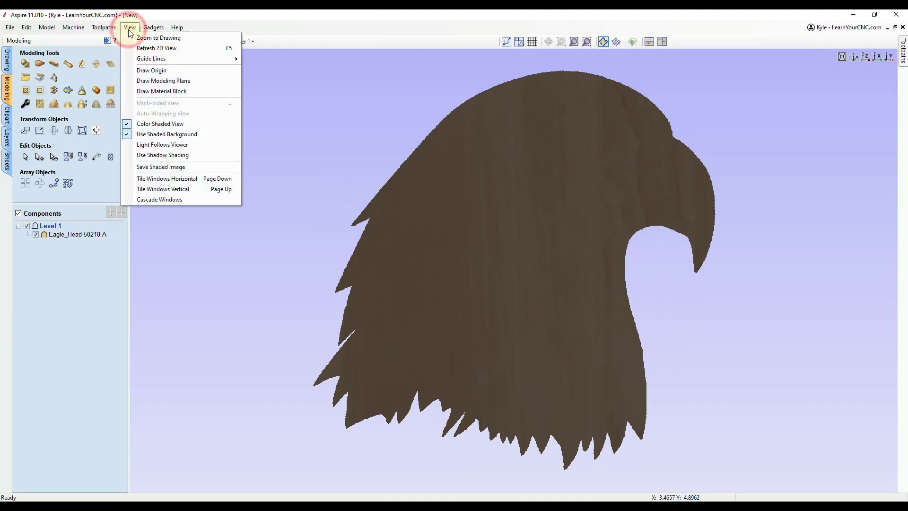
click(158, 168)
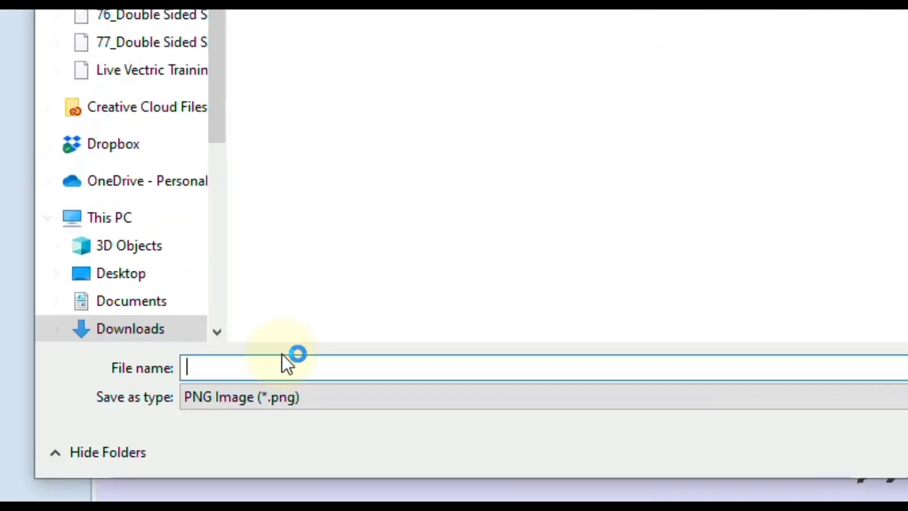
text(Eagle_)
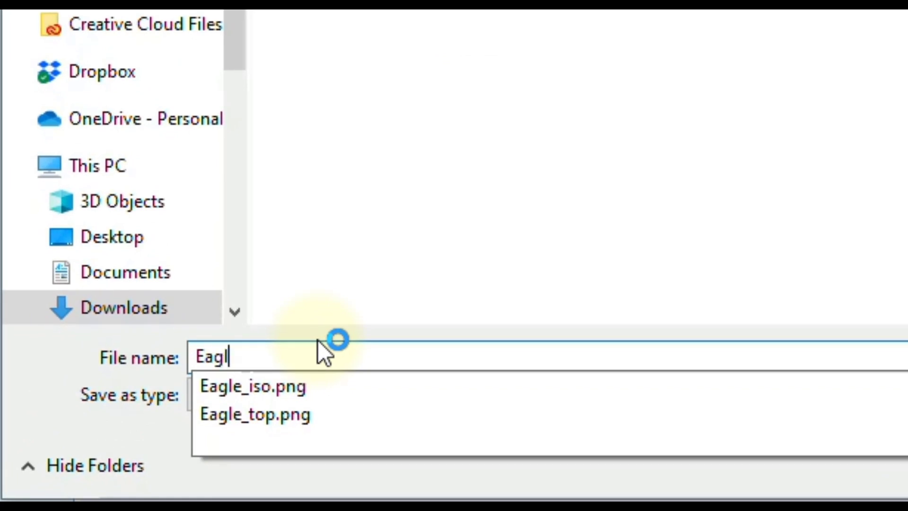
text(bottom)
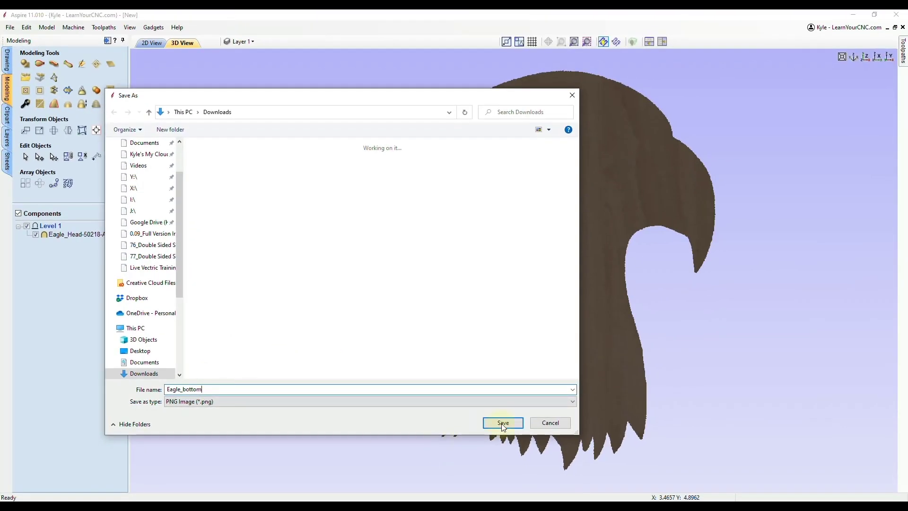
click(503, 424)
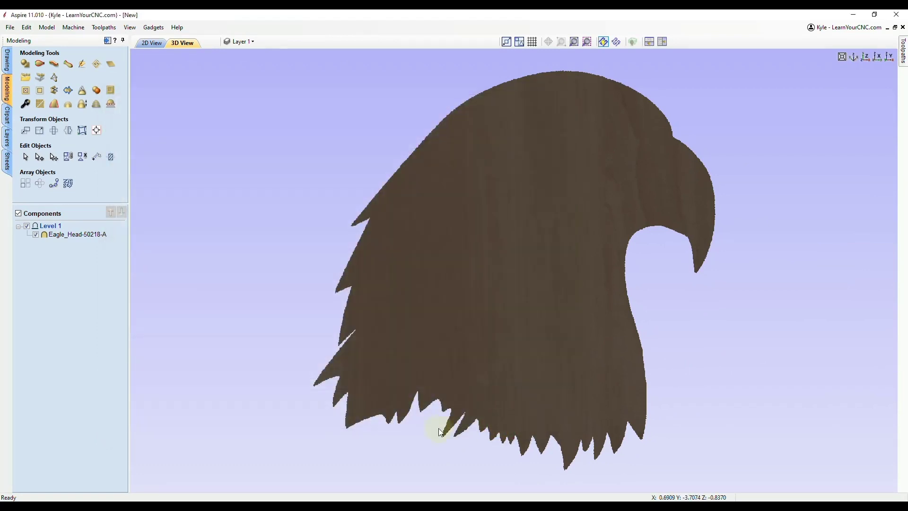
Check the three eagle PNGs in the Downloads folder and open Eagle_iso.png in Photos
key(super+e)
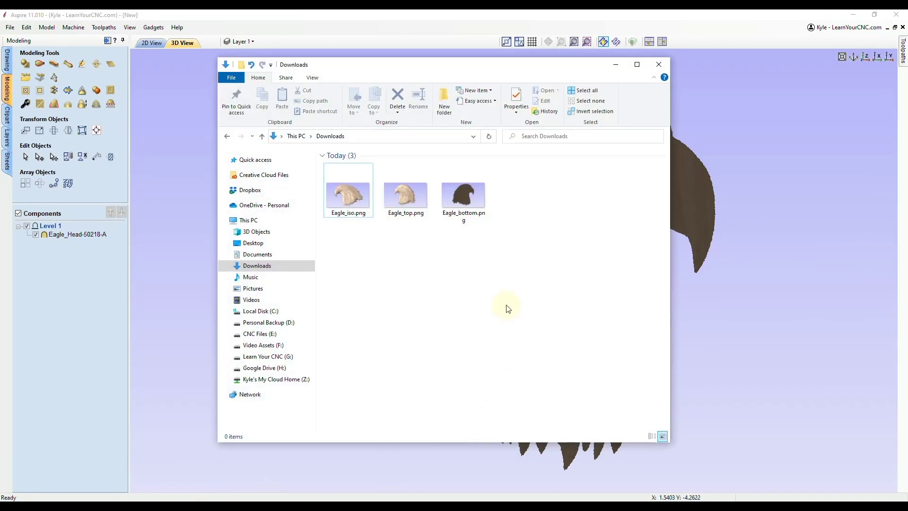
click(343, 214)
click(398, 208)
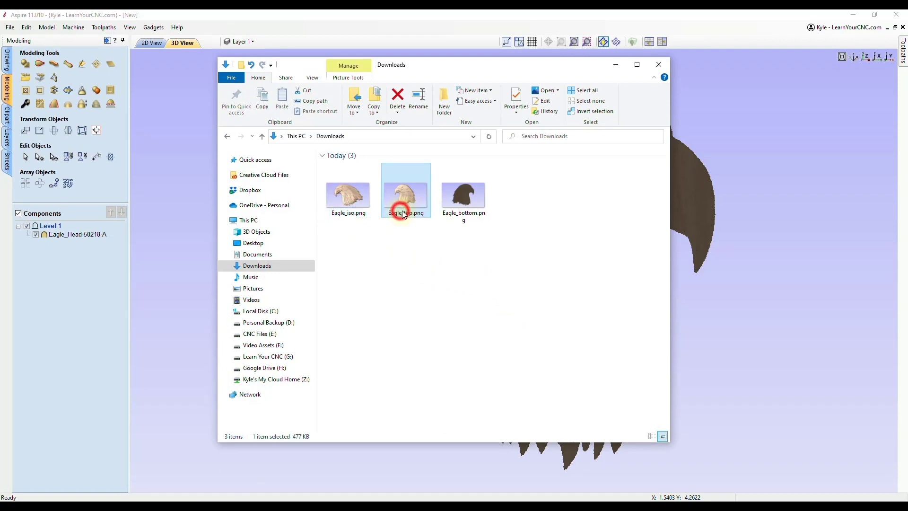
click(462, 211)
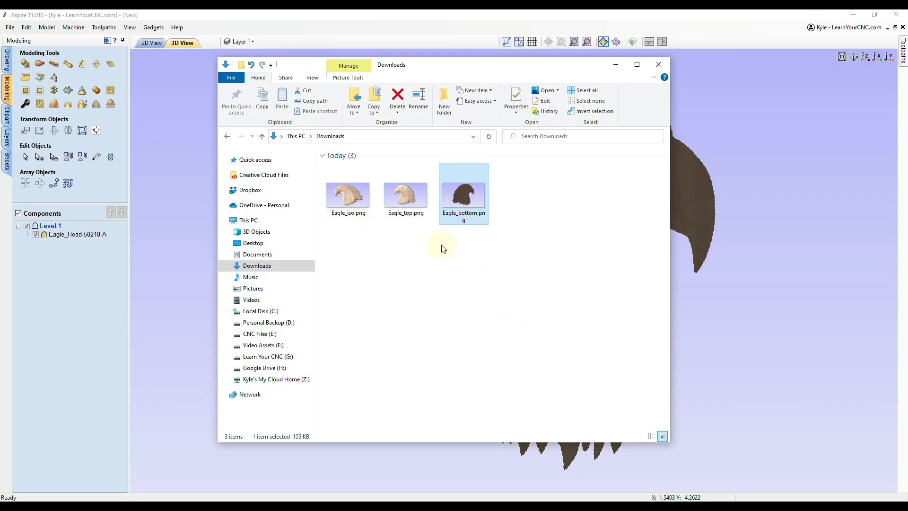
double_click(360, 195)
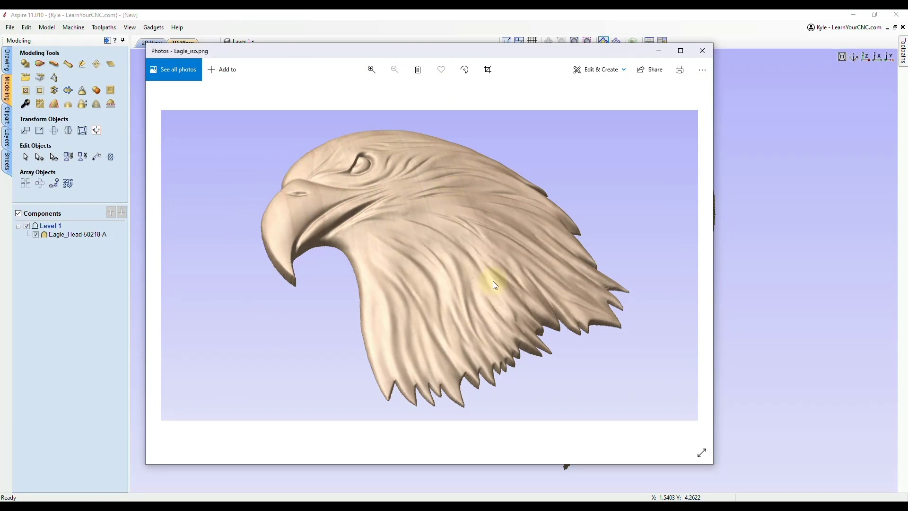
Page through Eagle_bottom.png and Eagle_top.png in Photos, then return to Aspire
mouse_move(702, 262)
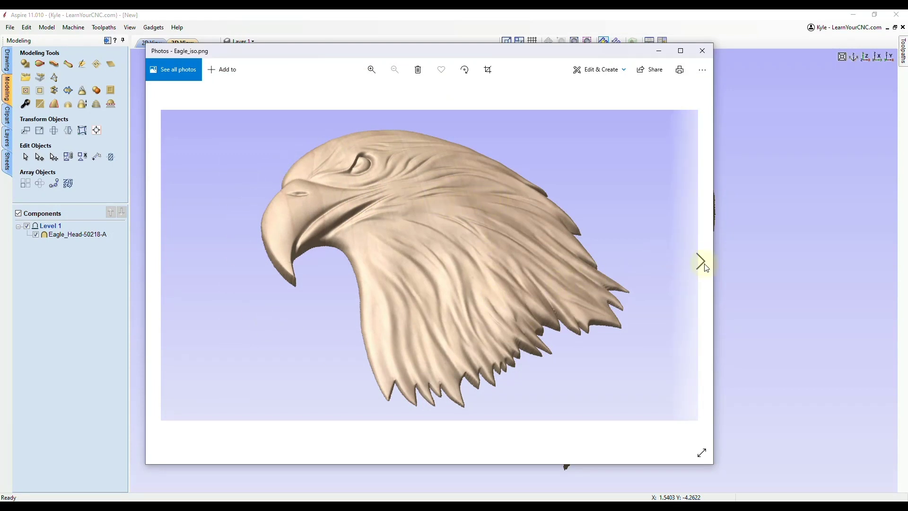
click(701, 262)
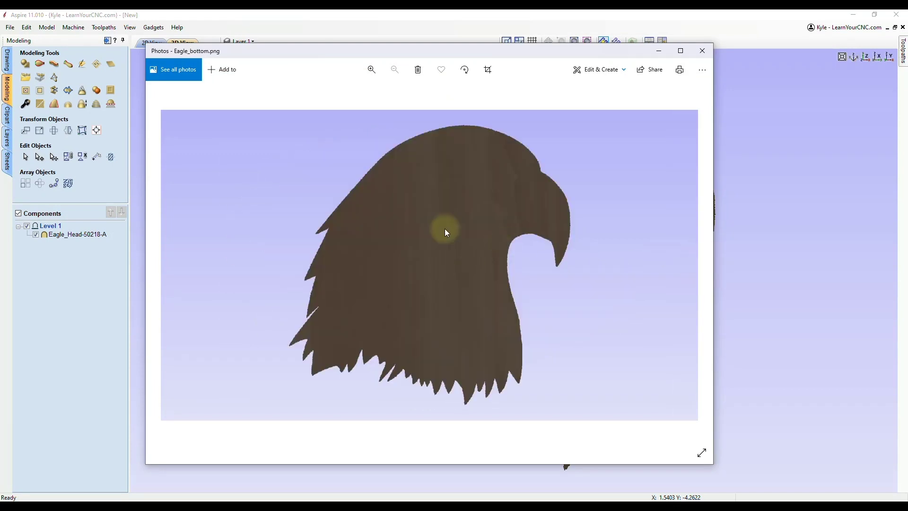
click(168, 263)
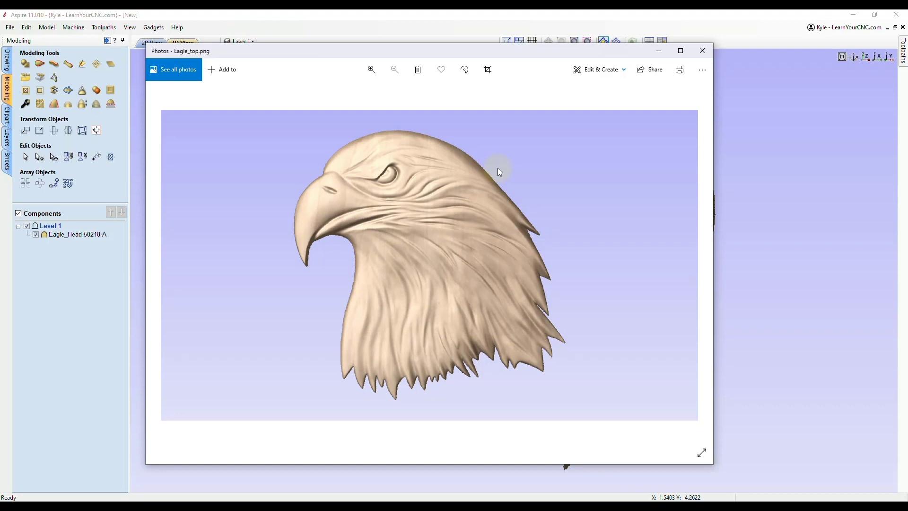
click(425, 29)
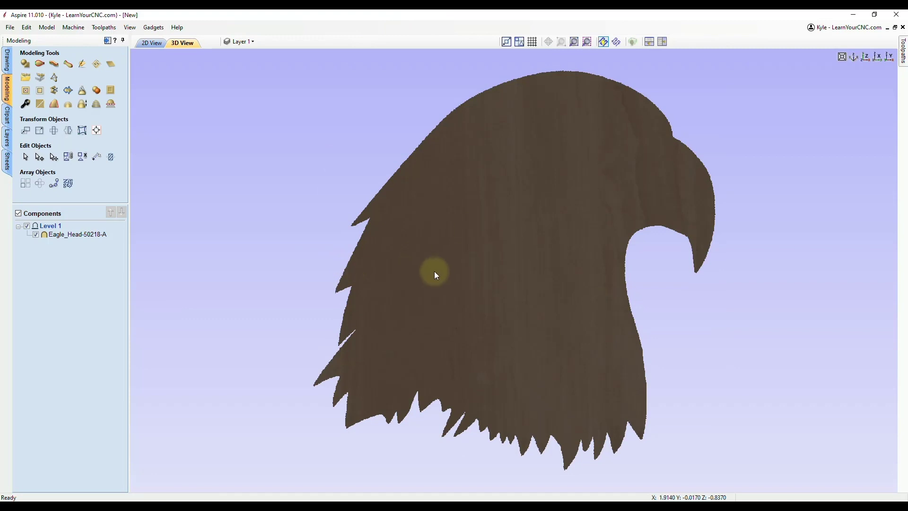
Return to the top view and open the Preview Toolpaths form from the Toolpaths tab
click(869, 57)
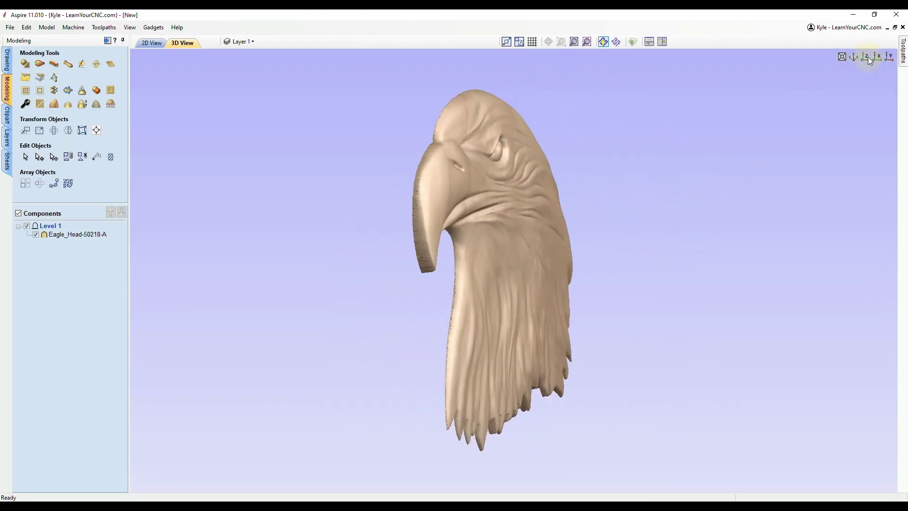
click(107, 41)
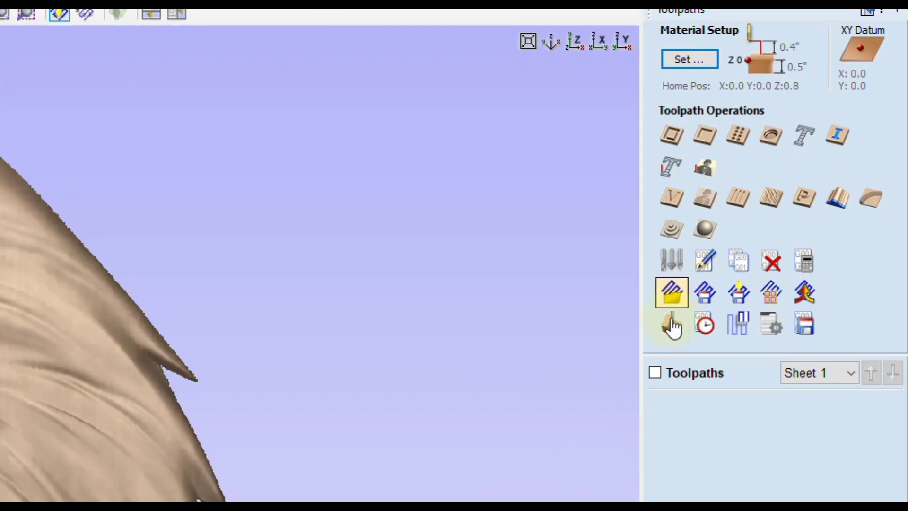
click(671, 331)
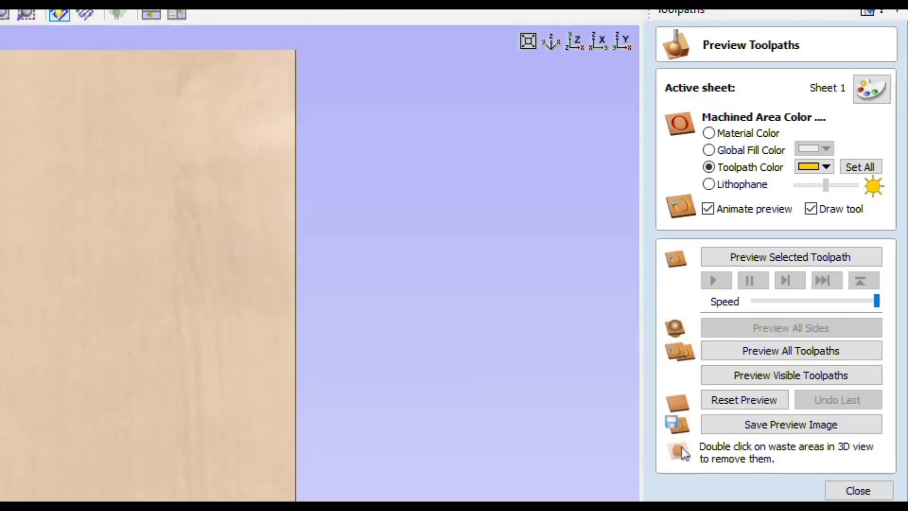